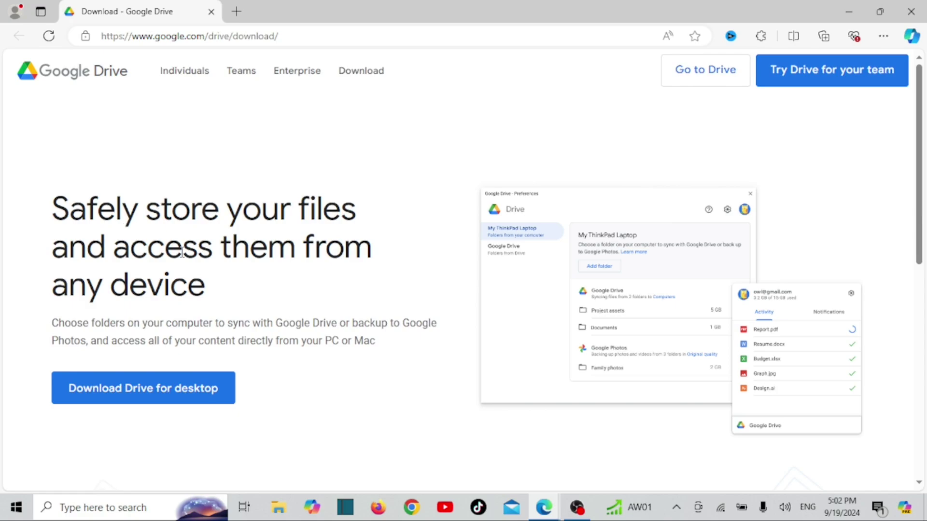
- Download GoogleDriveSetup.exe (184 MB) from the Drive website and show it in Downloads
left_click(285, 36)
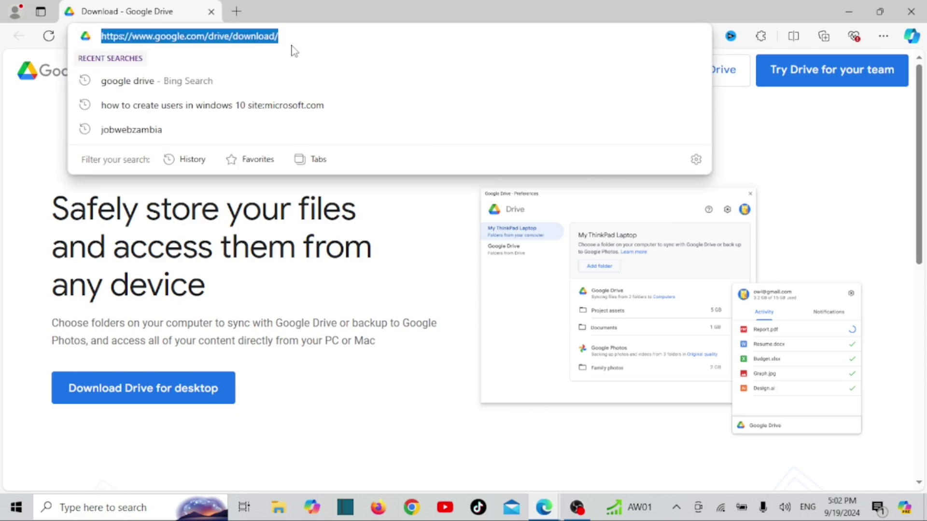
key("Escape")
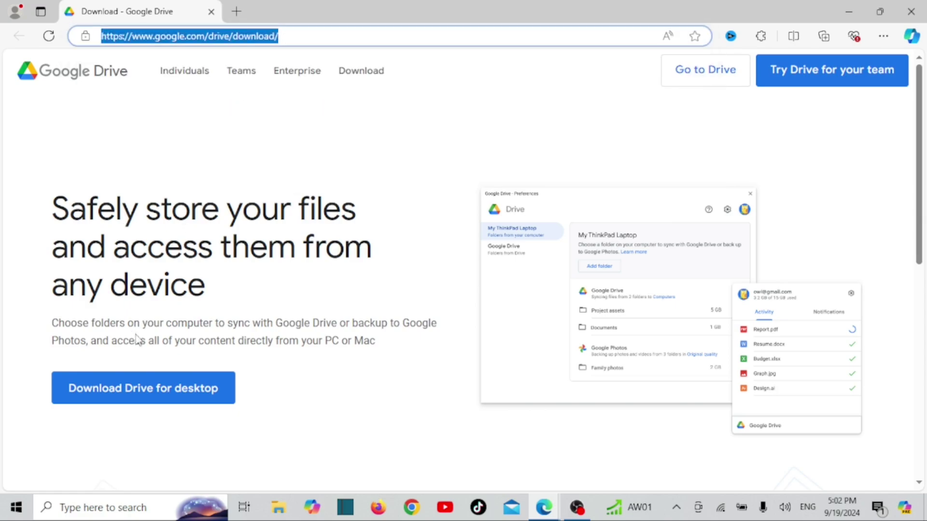
left_click(196, 399)
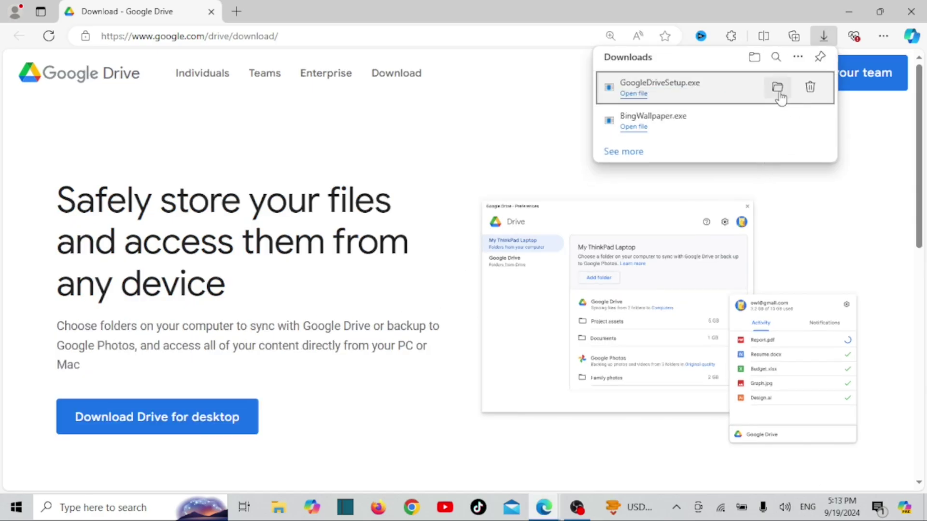
left_click(778, 90)
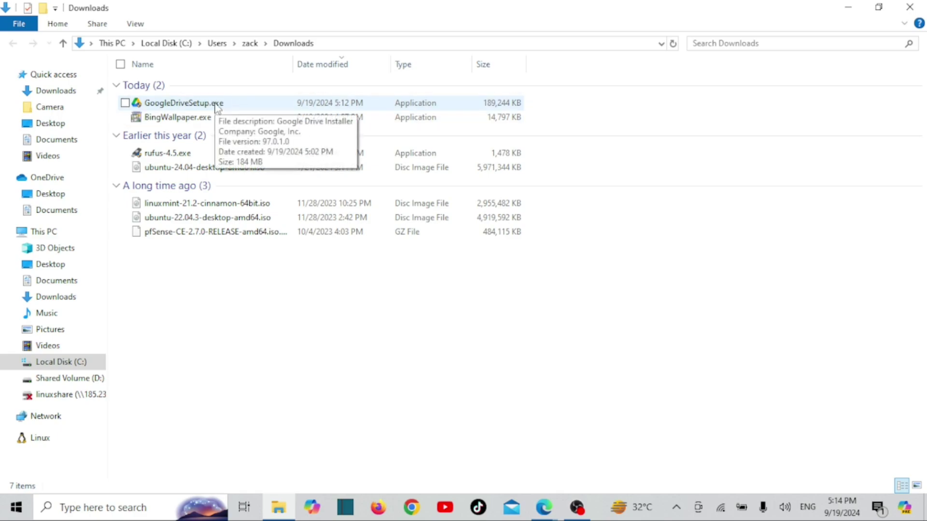
- Run GoogleDriveSetup.exe, install Google Drive, and launch it to its welcome window
double_click(216, 103)
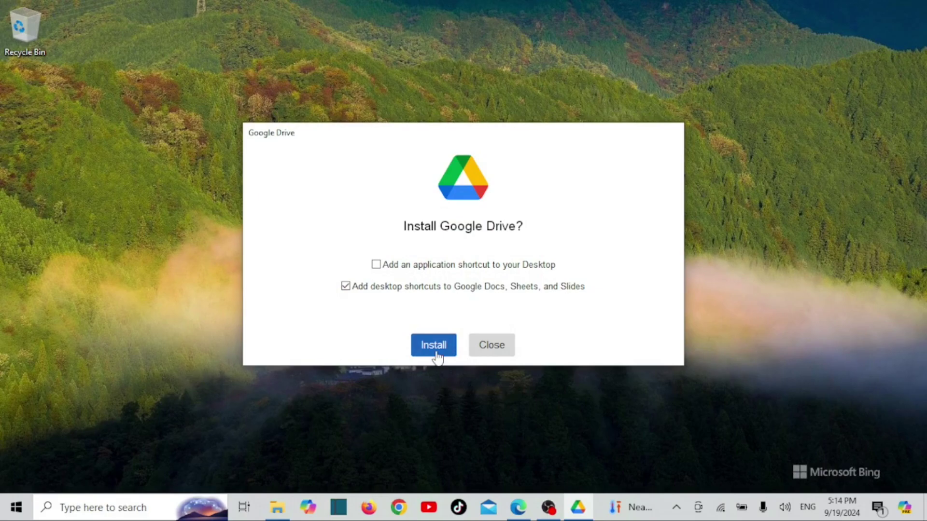
left_click(434, 346)
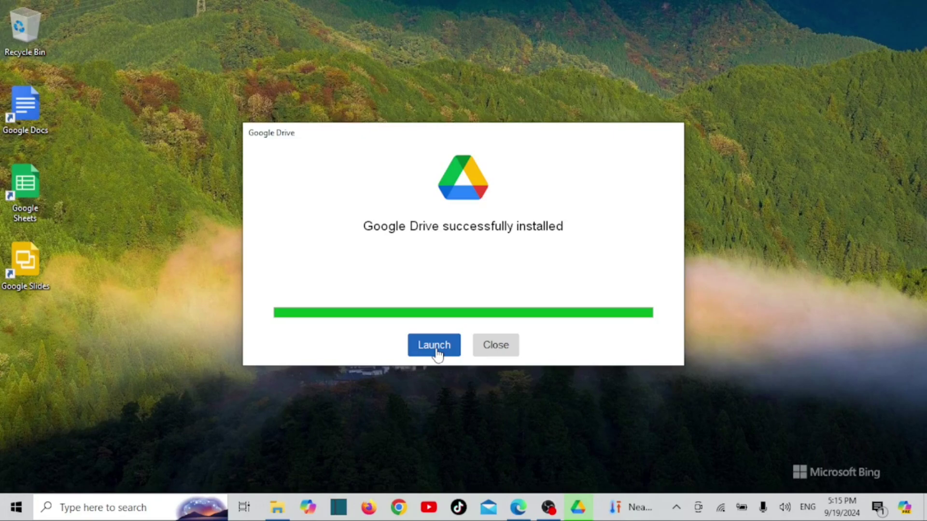
left_click(436, 352)
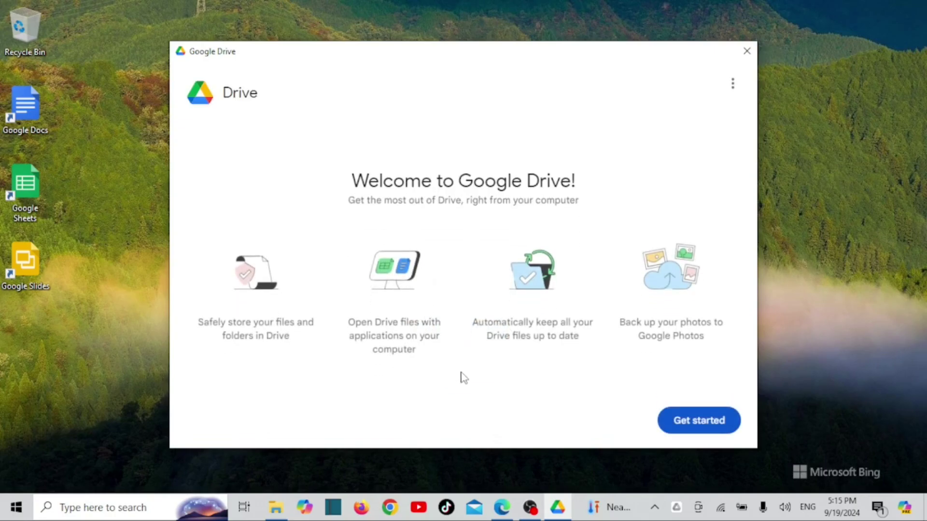
- Sign Drive for desktop into the existing Google account by entering its password in the browser
left_click(684, 422)
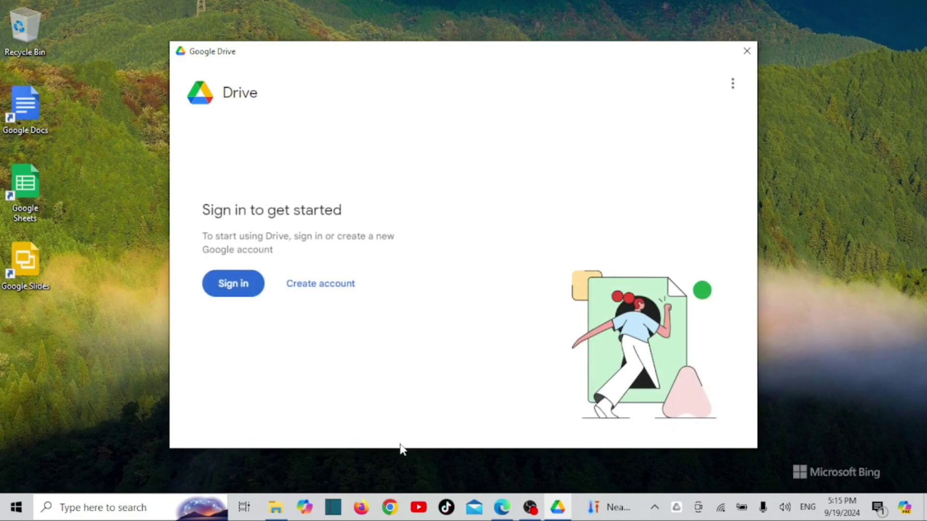
left_click(231, 286)
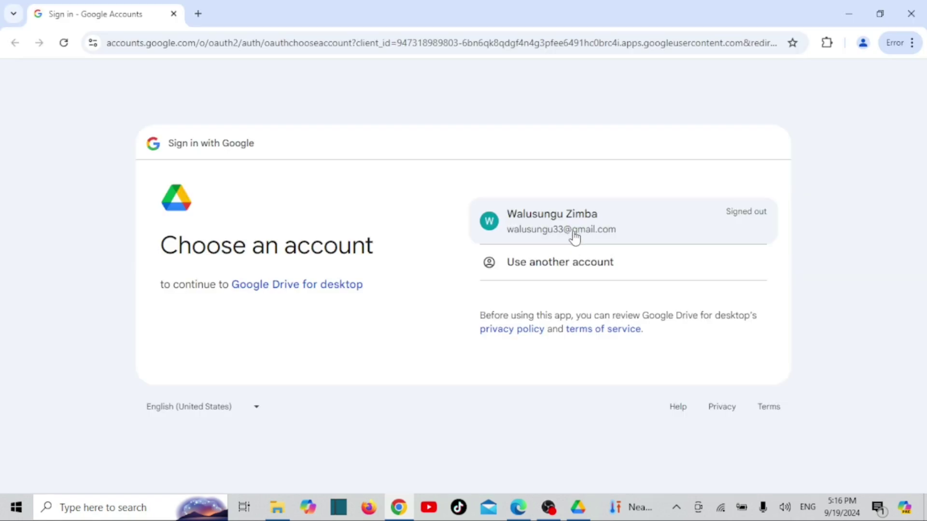
left_click(575, 234)
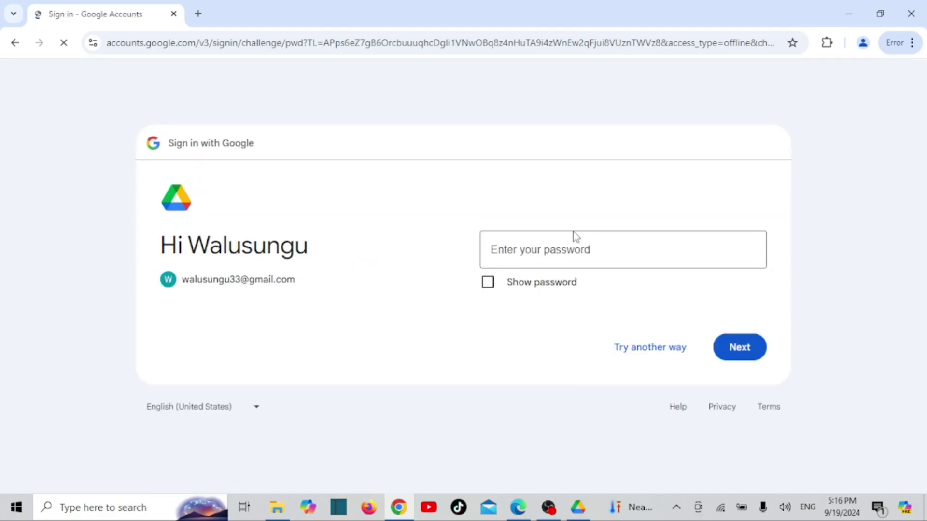
left_click(570, 248)
key("ctrl+v")
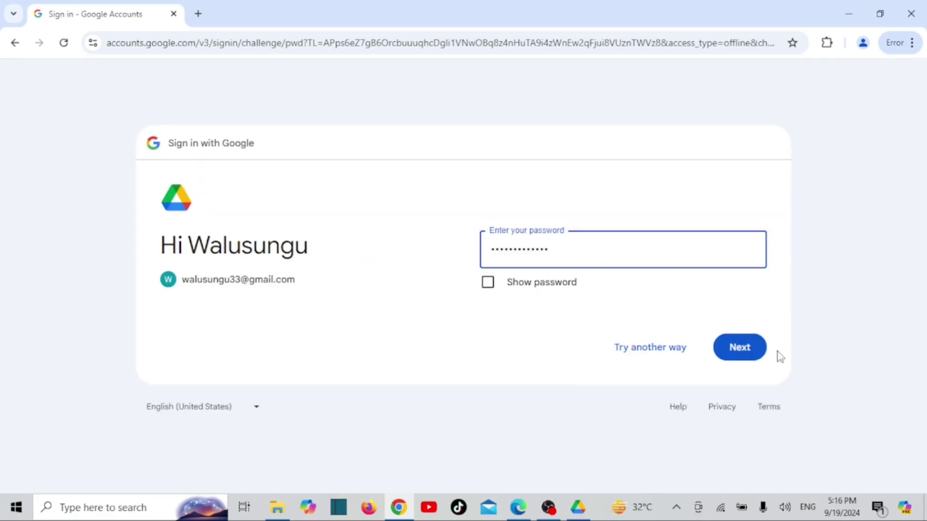
left_click(752, 355)
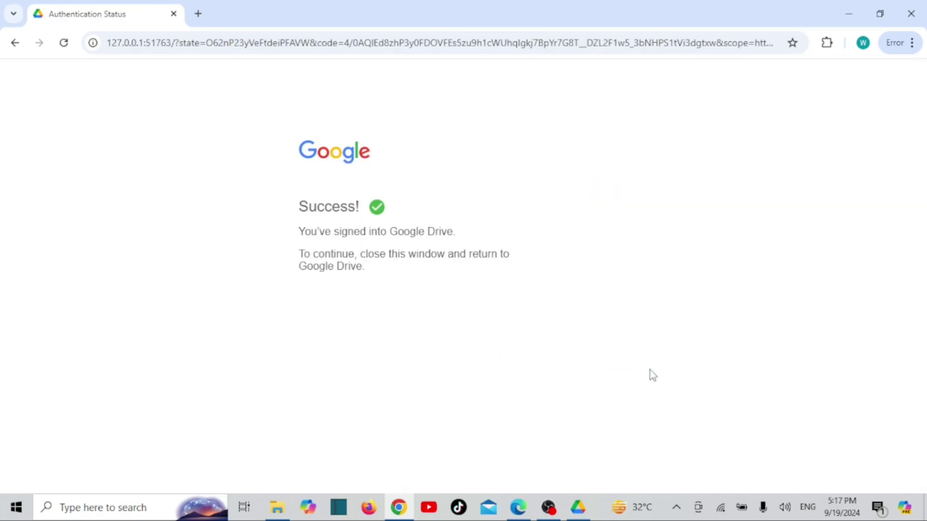
- Tick Documents (68.0 MB) for Drive syncing, leaving Desktop and Downloads unticked and adding no other folder
left_click(909, 17)
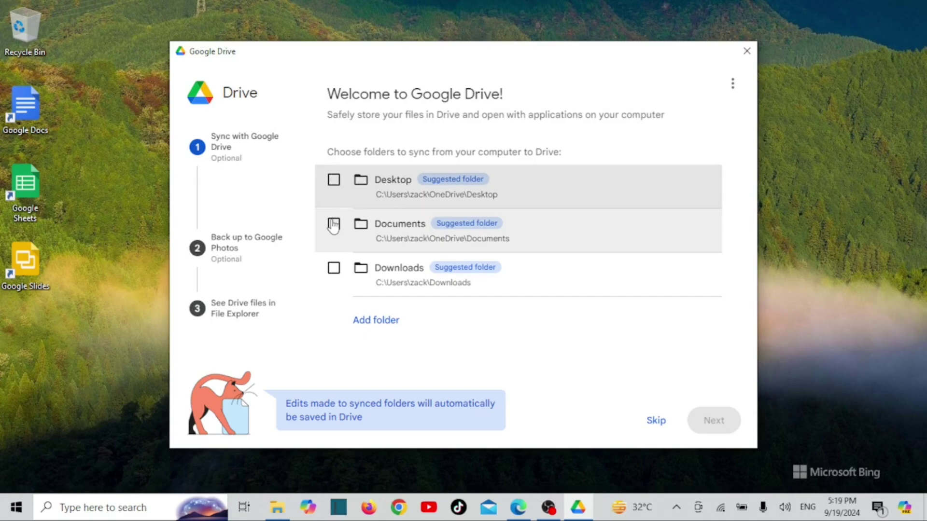
left_click(334, 224)
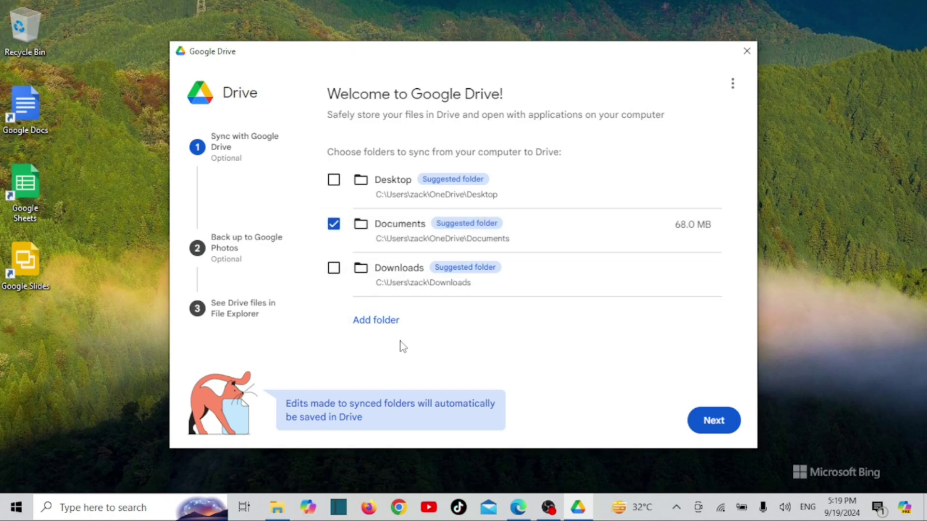
left_click(381, 319)
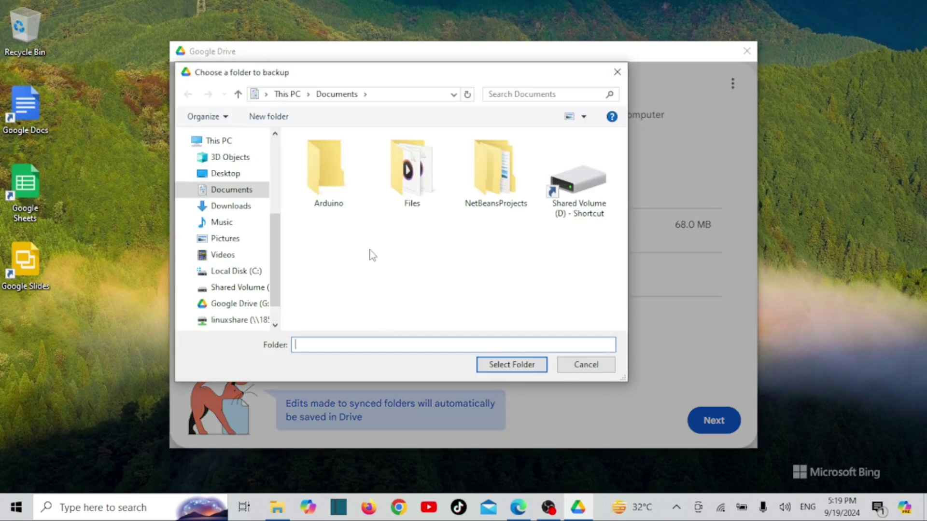
left_click(574, 369)
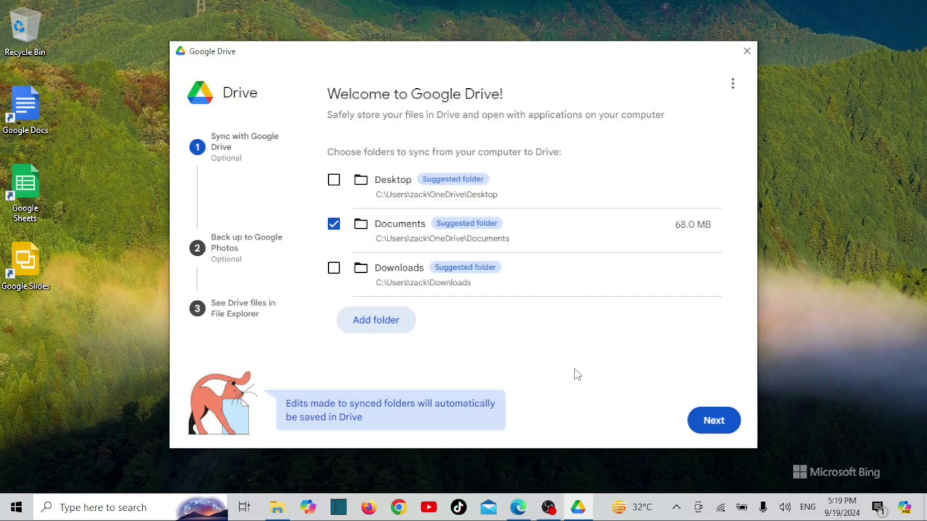
- Back up Documents (66.5 MB) to Google Photos, reaching the 2-folder, 134.6 MB summary
left_click(721, 429)
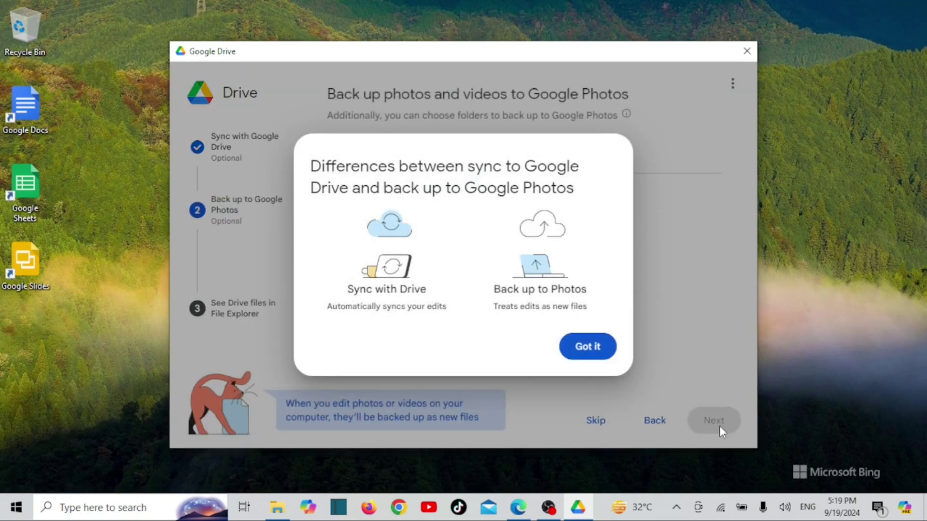
left_click(594, 354)
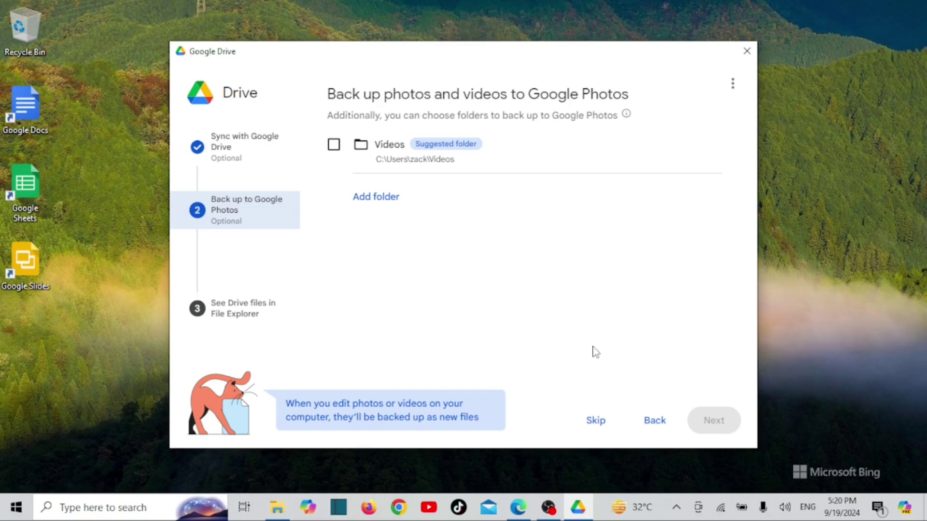
key("Tab")
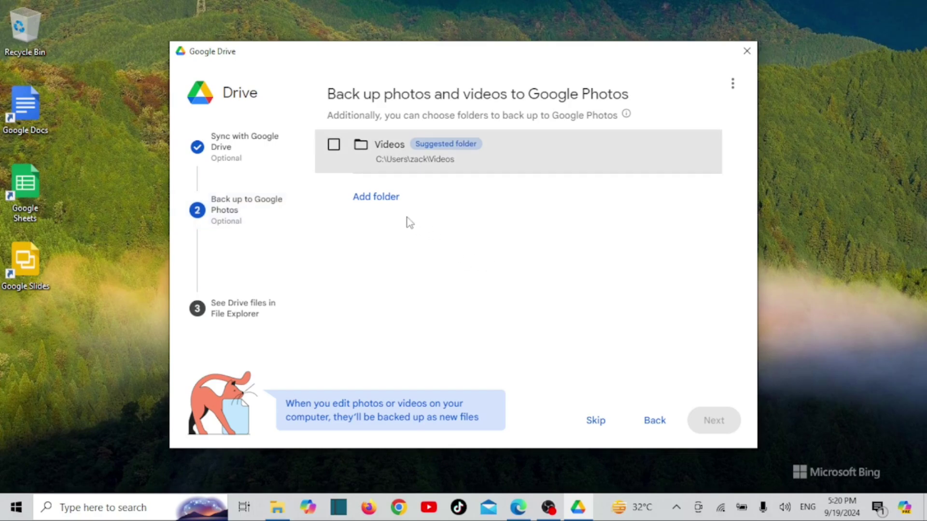
left_click(386, 201)
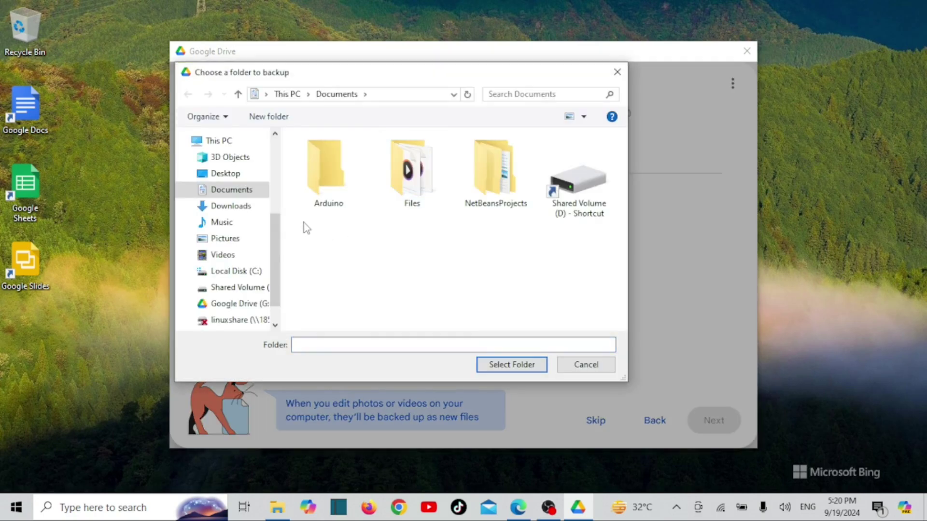
left_click(248, 192)
left_click(497, 366)
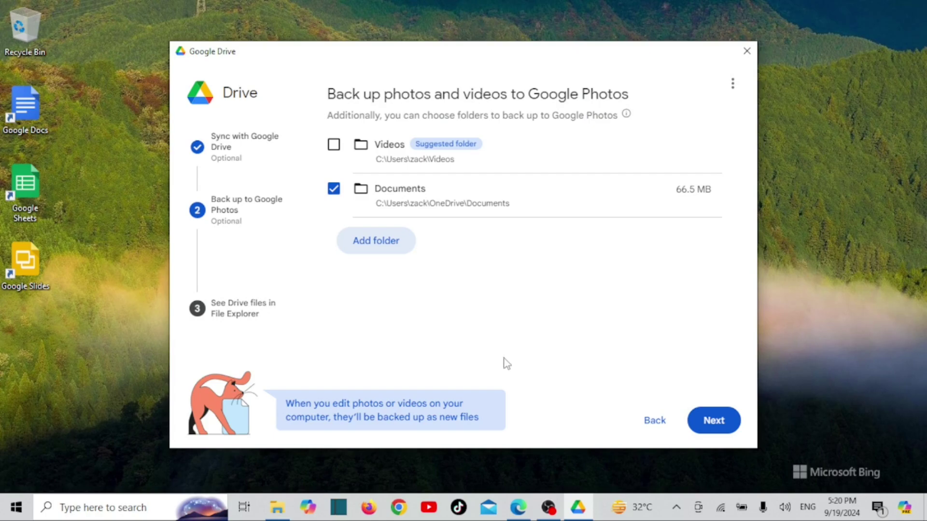
left_click(713, 433)
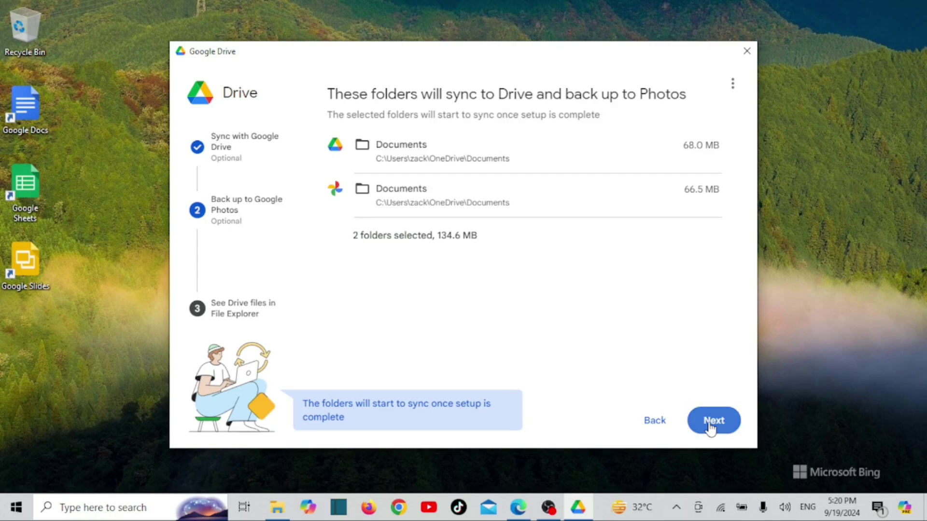
- Finish the remaining setup pages with Open Drive, then reveal the hidden notification-area icons
left_click(710, 428)
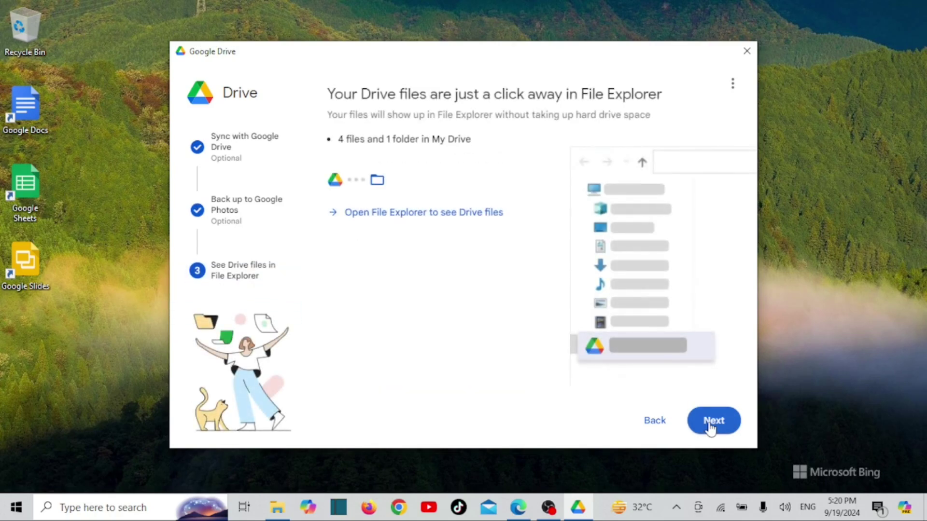
left_click(709, 428)
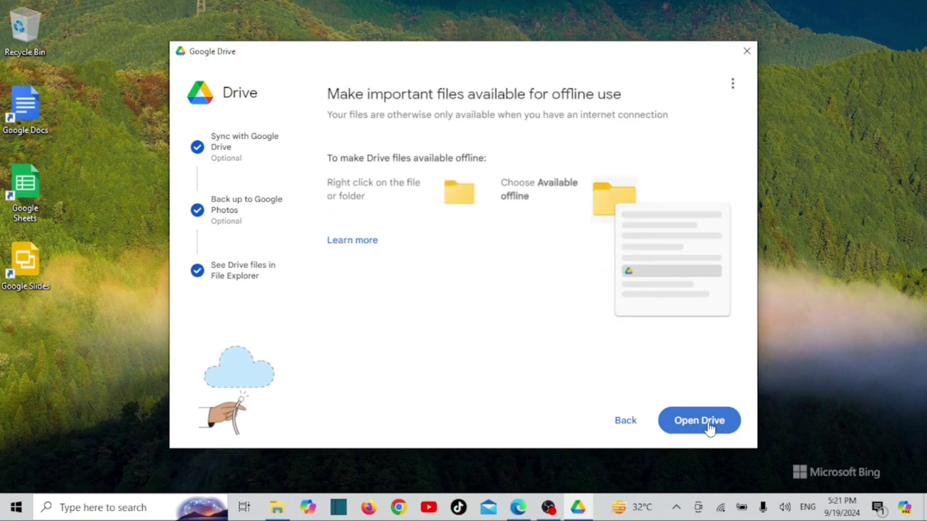
left_click(709, 423)
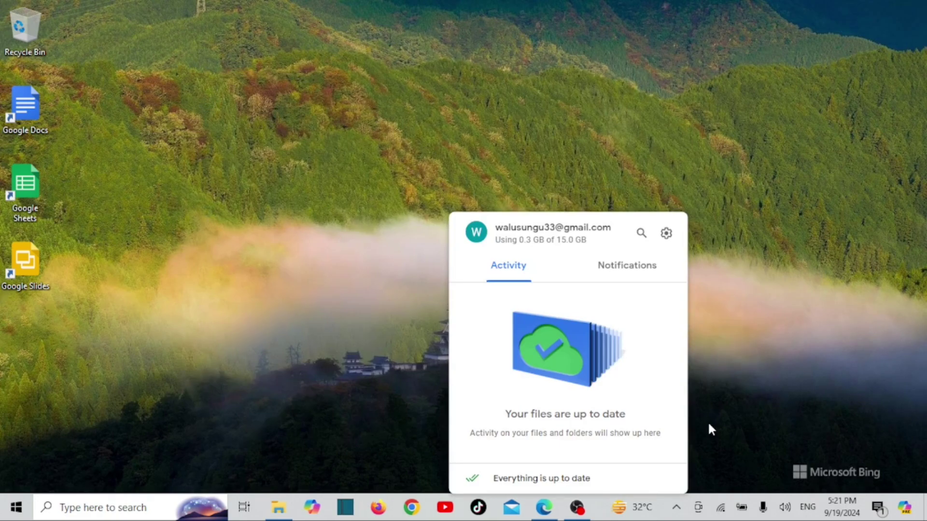
left_click(709, 425)
left_click(678, 508)
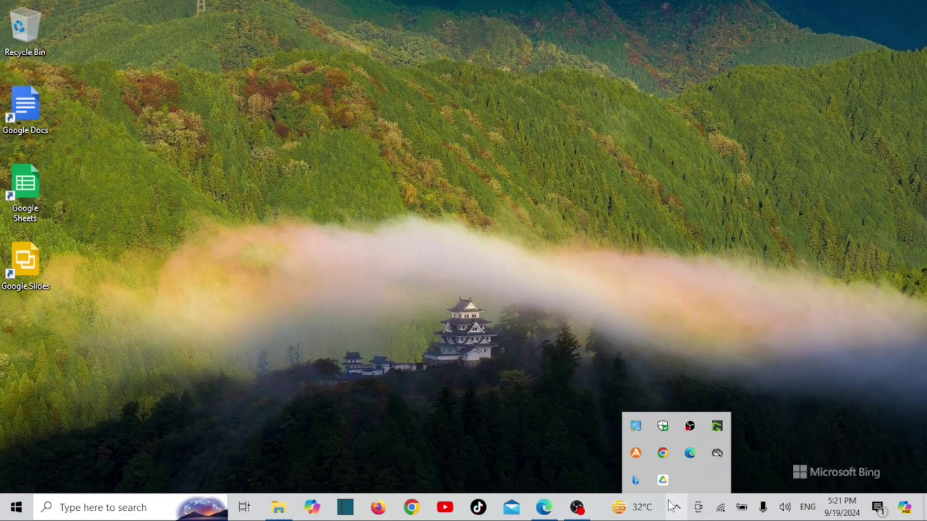
- Show the Drive tray activity panel with uploads near 80% and open its gear menu
left_click(663, 481)
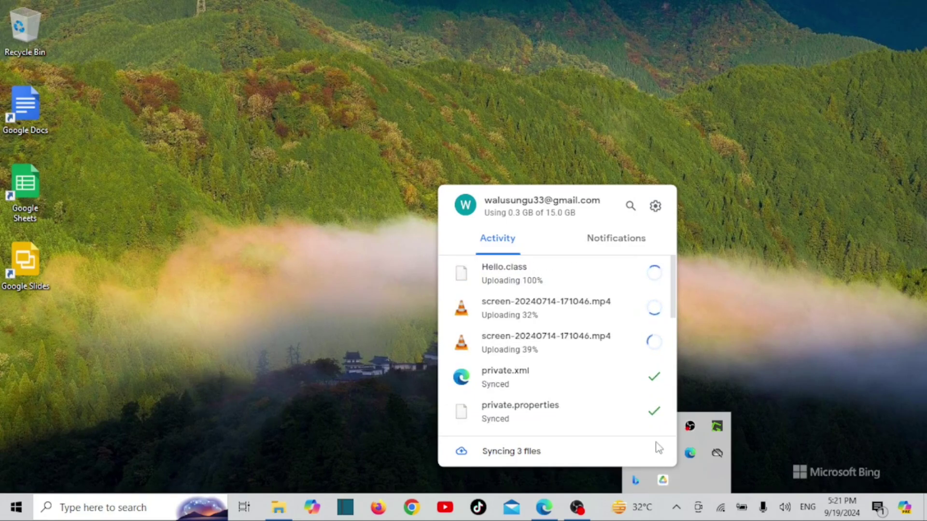
left_click(655, 207)
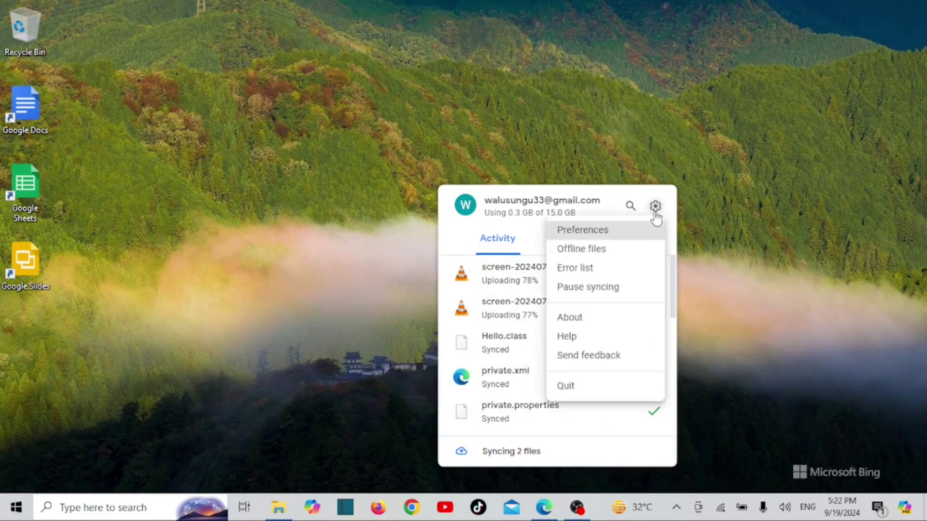
- Open Preferences from the gear menu and decline the Get started tour
left_click(627, 233)
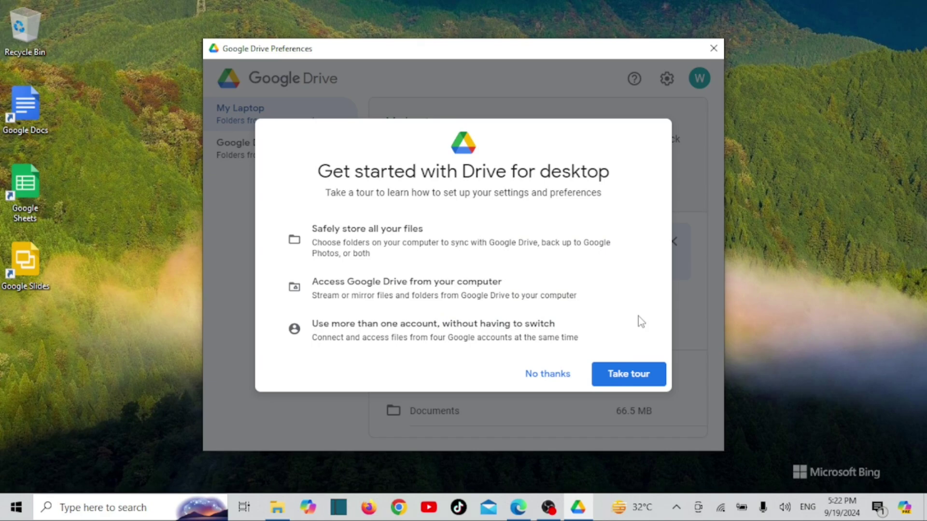
left_click(563, 379)
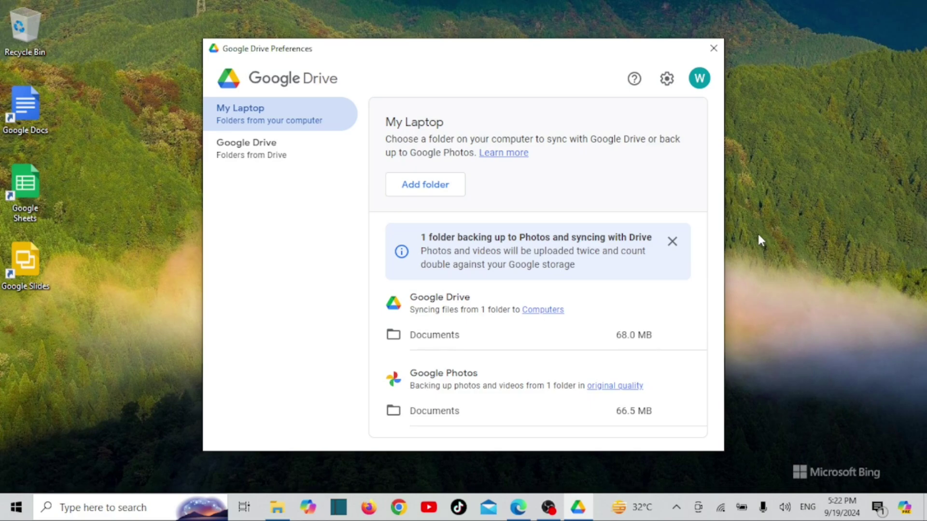
- Open the Google Drive section of Preferences, dismiss its explanation, and keep My Drive on Stream files
left_click(259, 150)
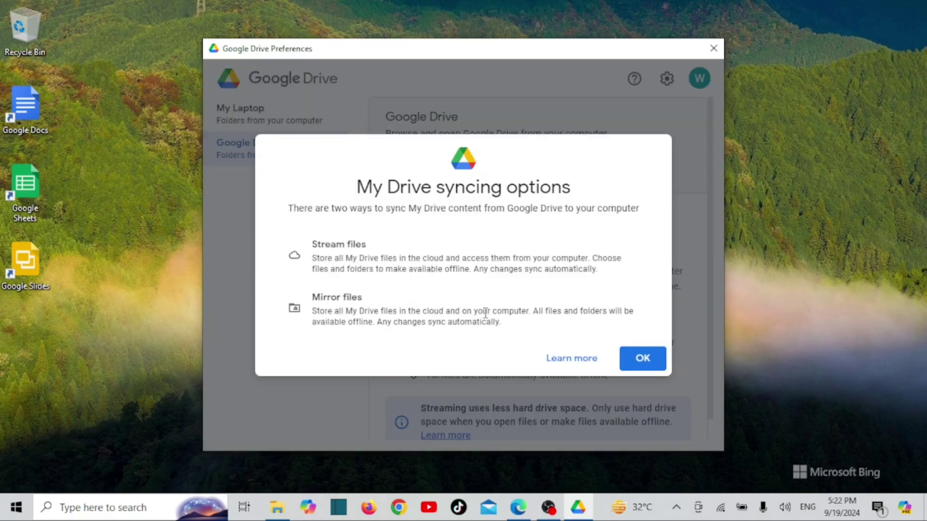
left_click(644, 357)
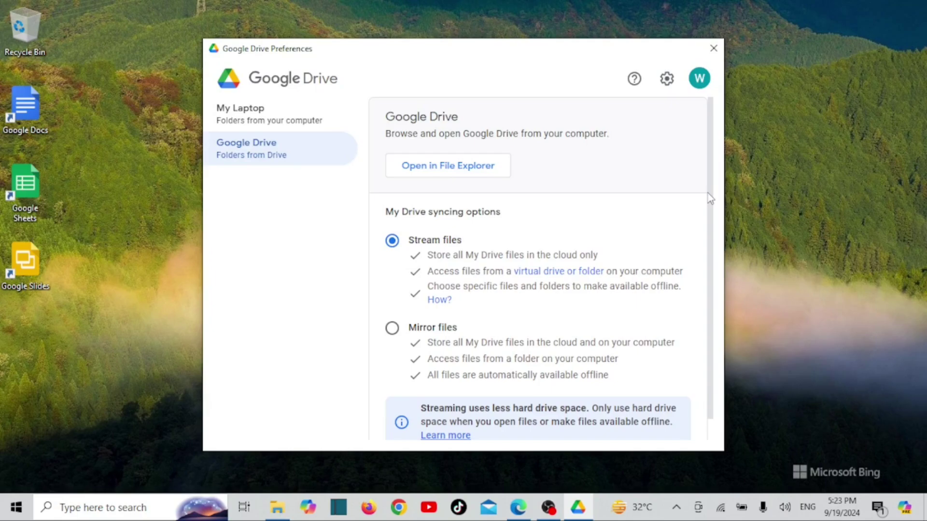
triple_click(708, 213)
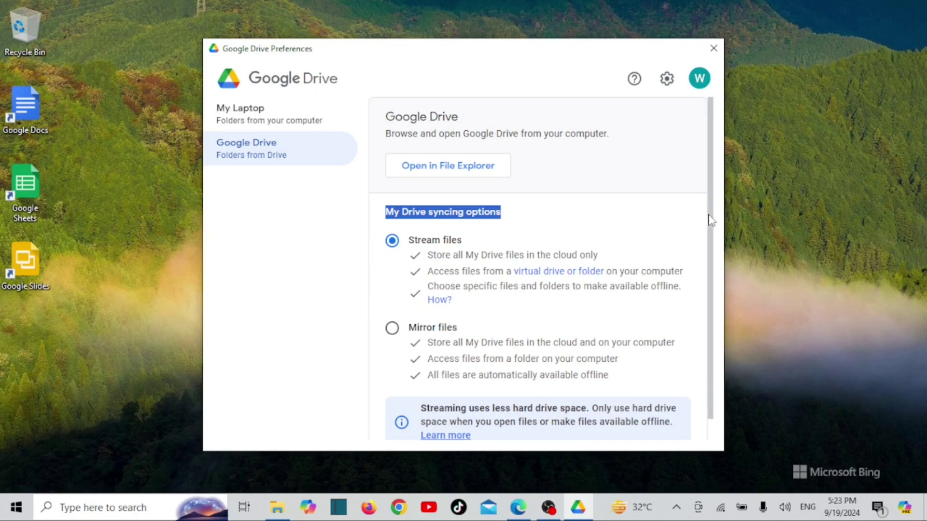
left_click(550, 332)
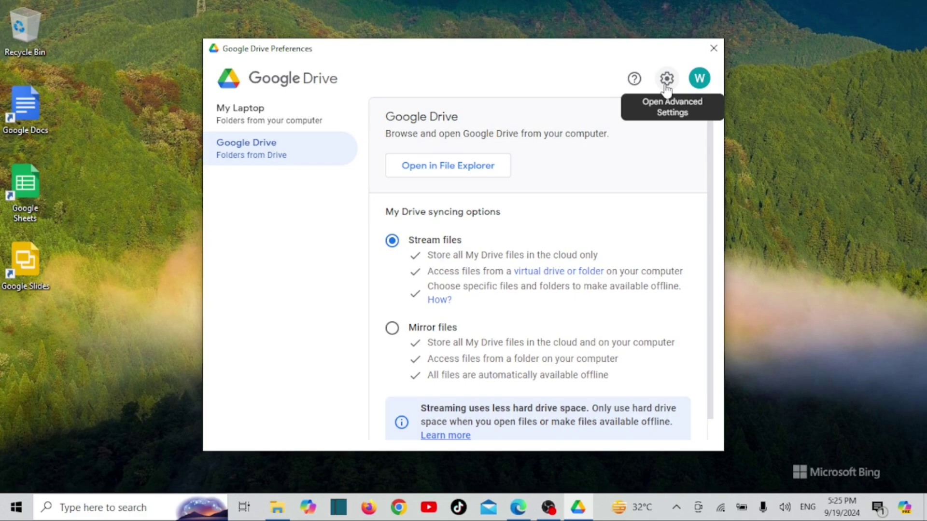
- Open Advanced Settings, leave Limit cache size off, and confirm streaming to drive letter G
left_click(666, 85)
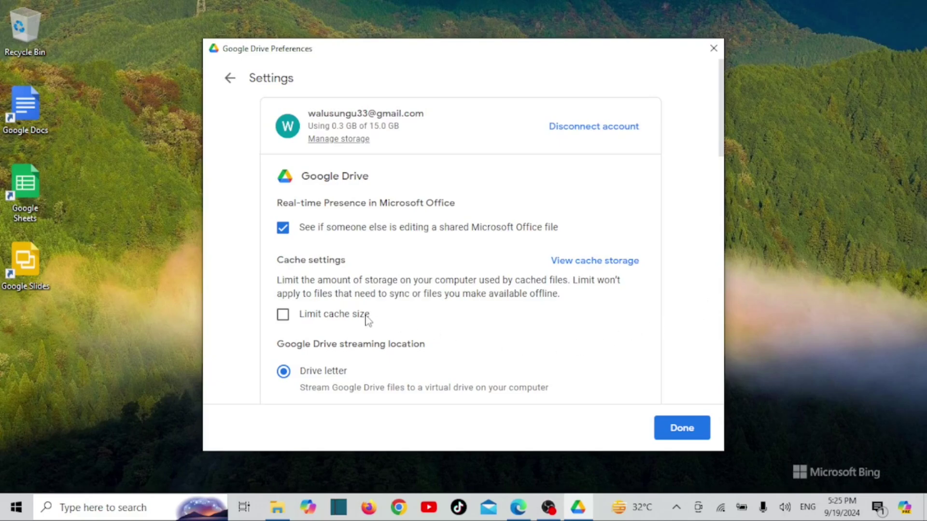
left_click(287, 319)
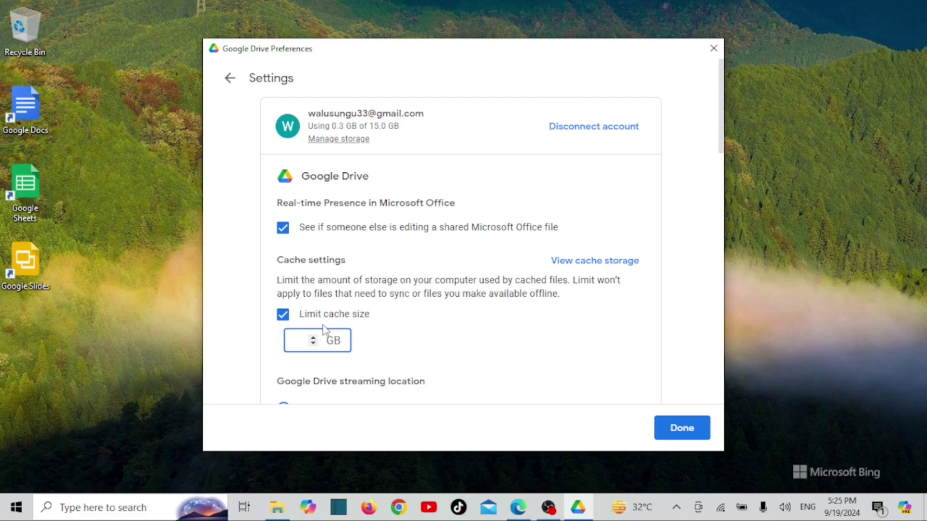
left_click(284, 317)
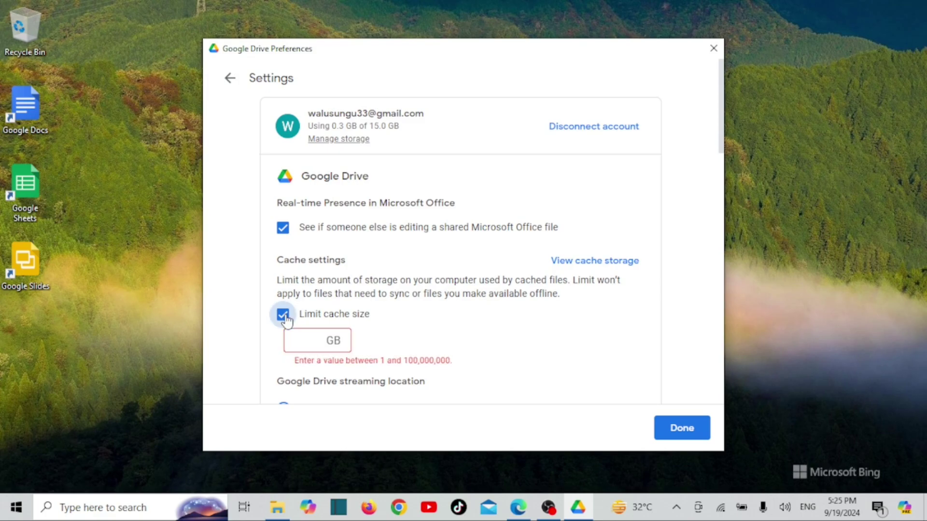
left_click(285, 317)
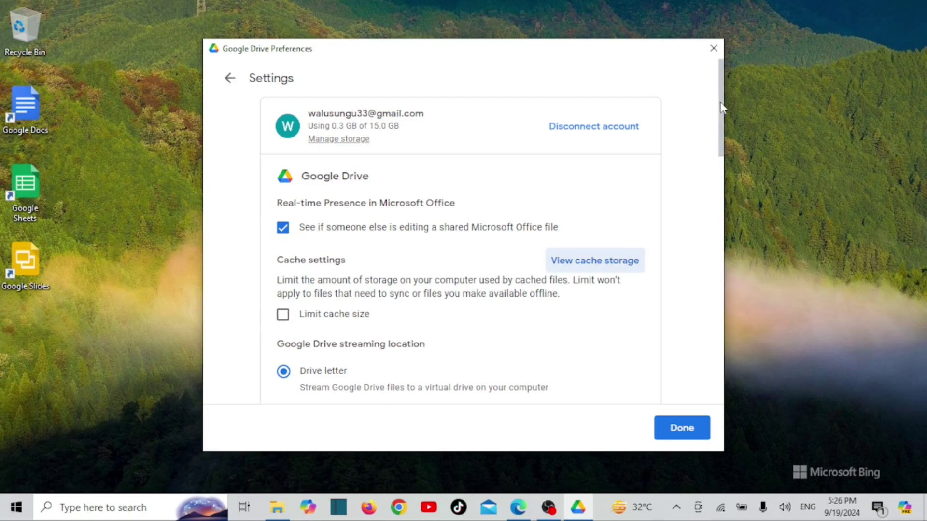
left_click_drag(720, 108, 730, 155)
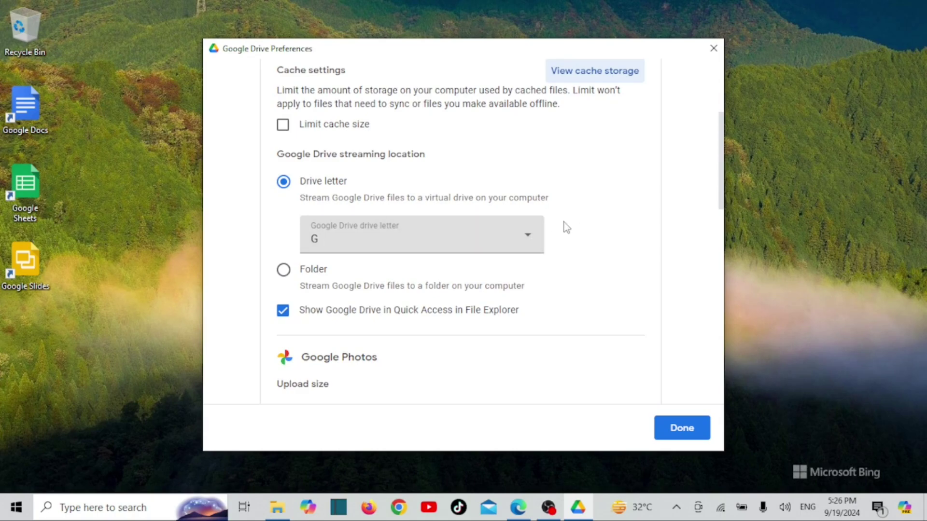
- Check in File Explorer that This PC lists Google Drive (G:), 14.3 GB free of 15.0 GB, holding My Drive
left_click(286, 503)
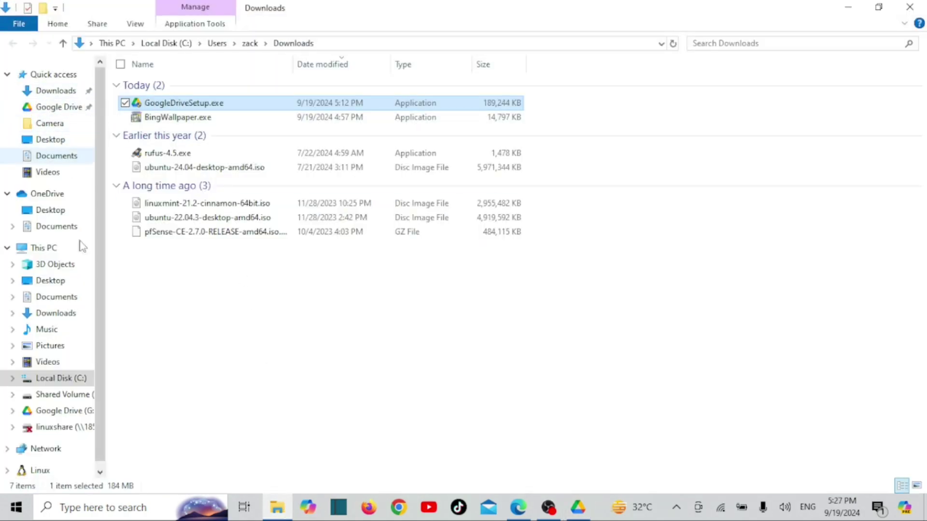
left_click(39, 248)
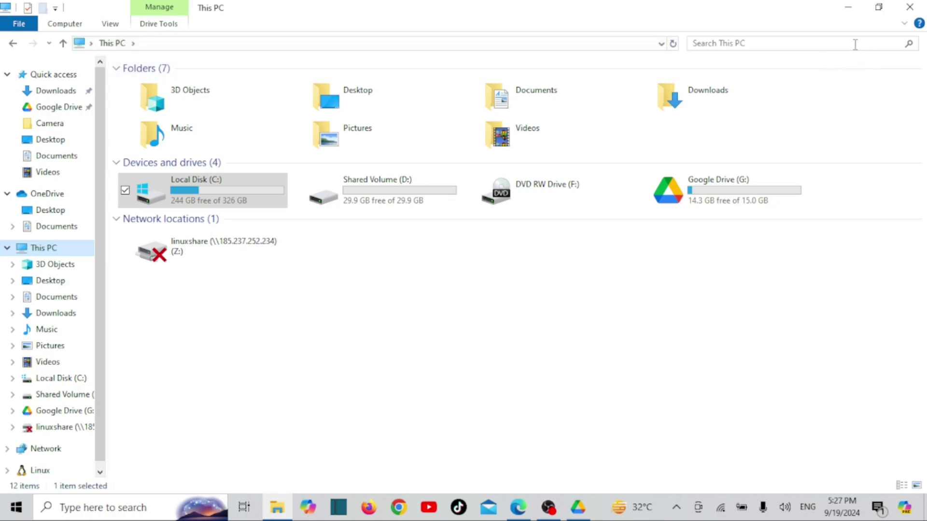
double_click(736, 202)
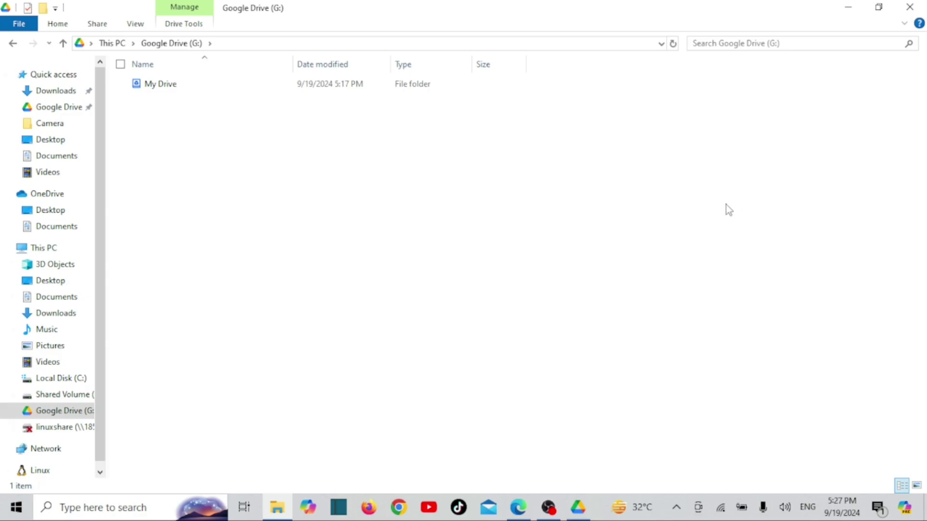
left_click(11, 47)
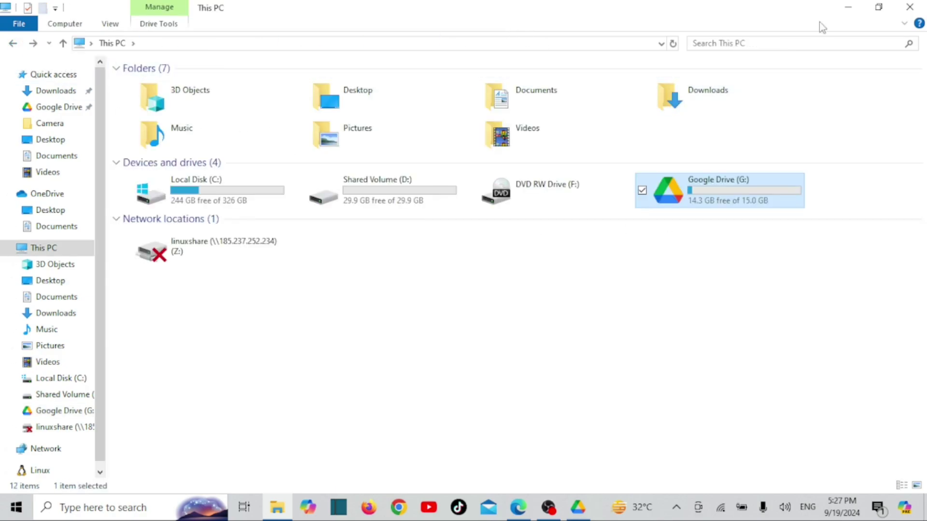
left_click(840, 255)
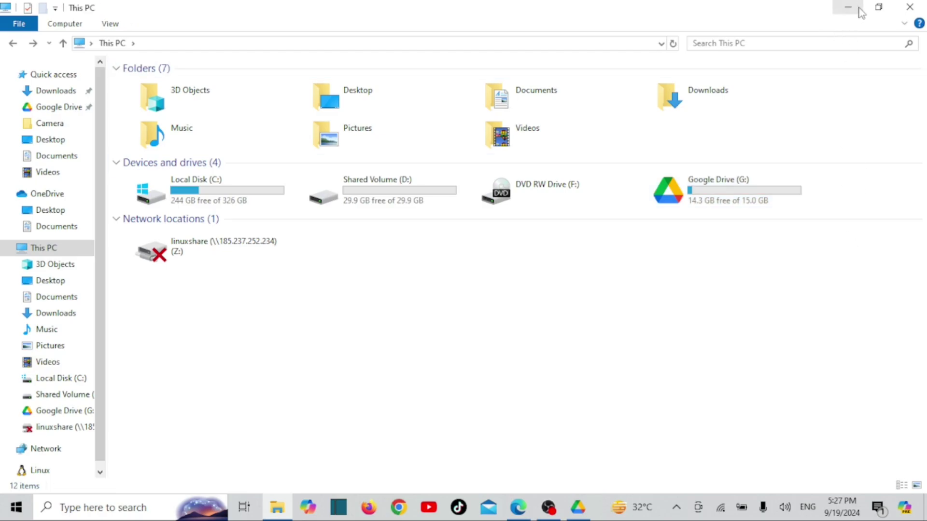
left_click(849, 9)
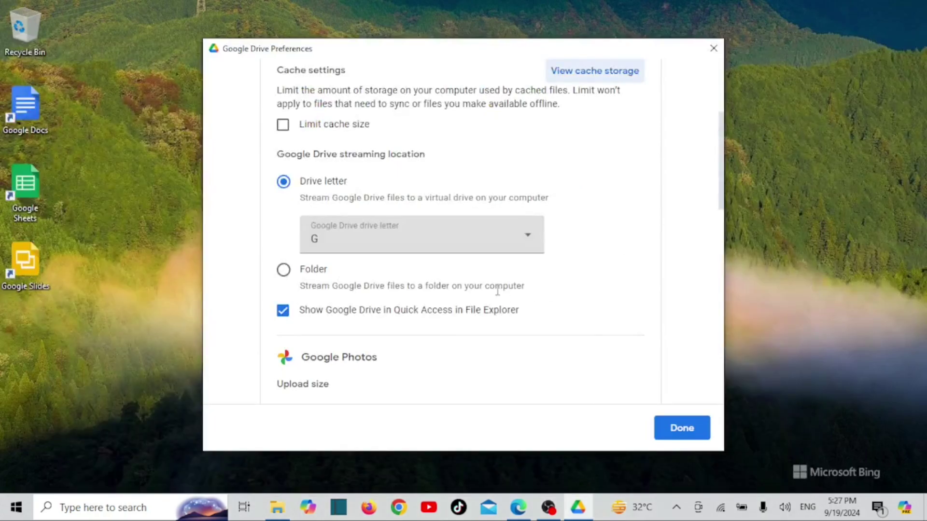
left_click(530, 244)
left_click(531, 244)
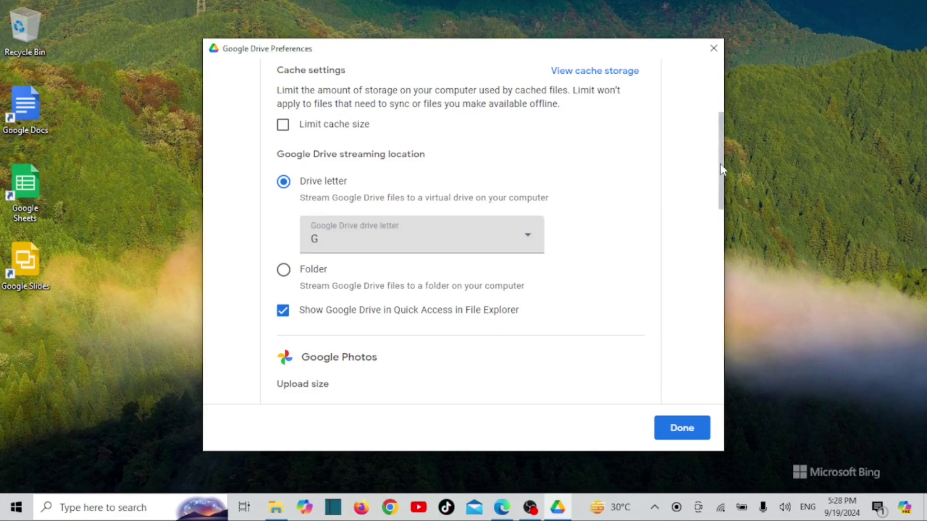
left_click_drag(721, 165, 720, 228)
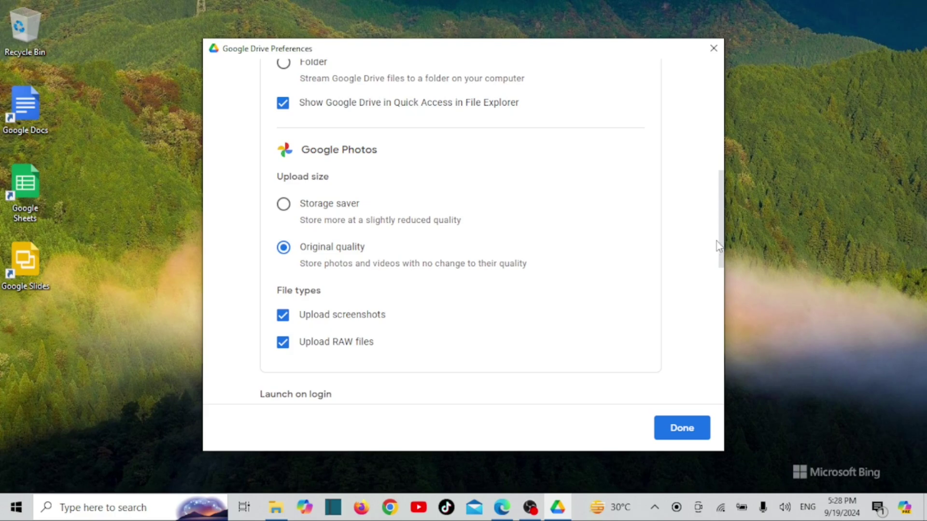
left_click_drag(719, 242, 728, 316)
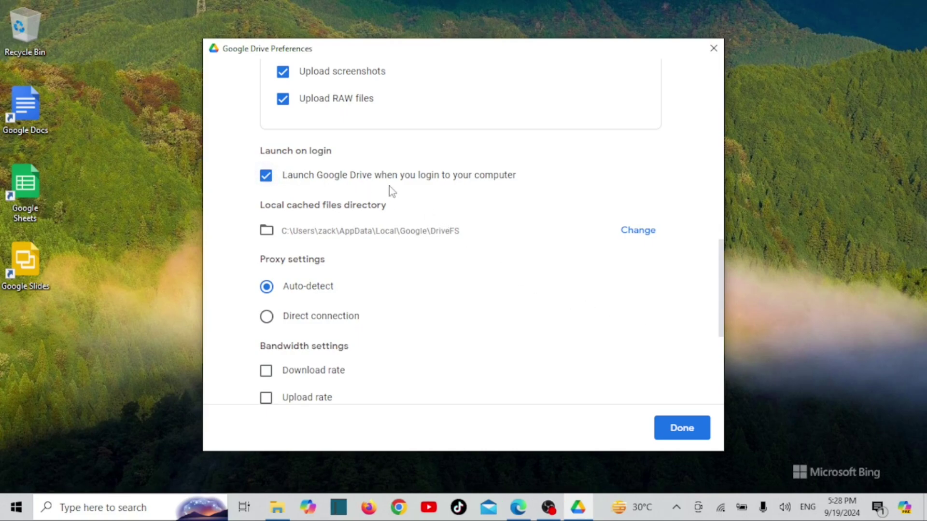
triple_click(719, 281)
left_click_drag(719, 281, 723, 349)
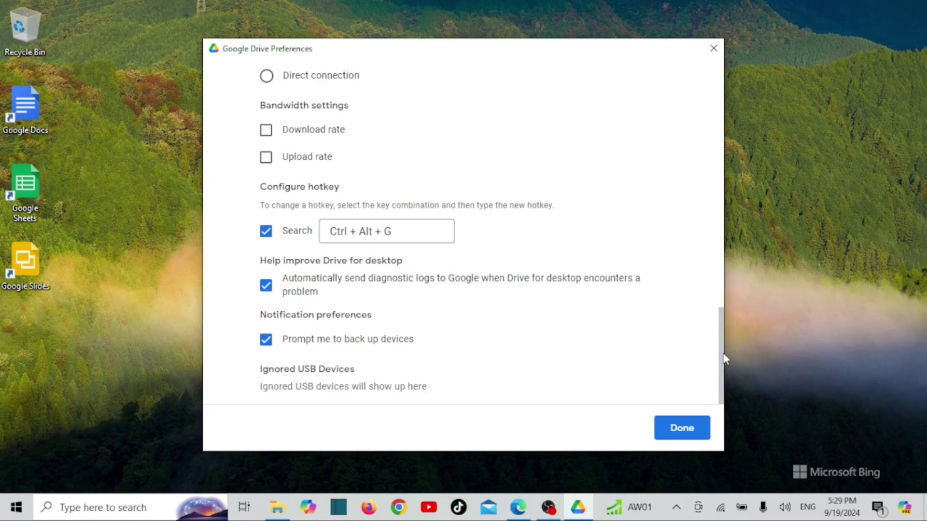
- Close Google Drive preferences, then reopen them from the tray icon's gear menu
left_click(682, 437)
left_click(677, 507)
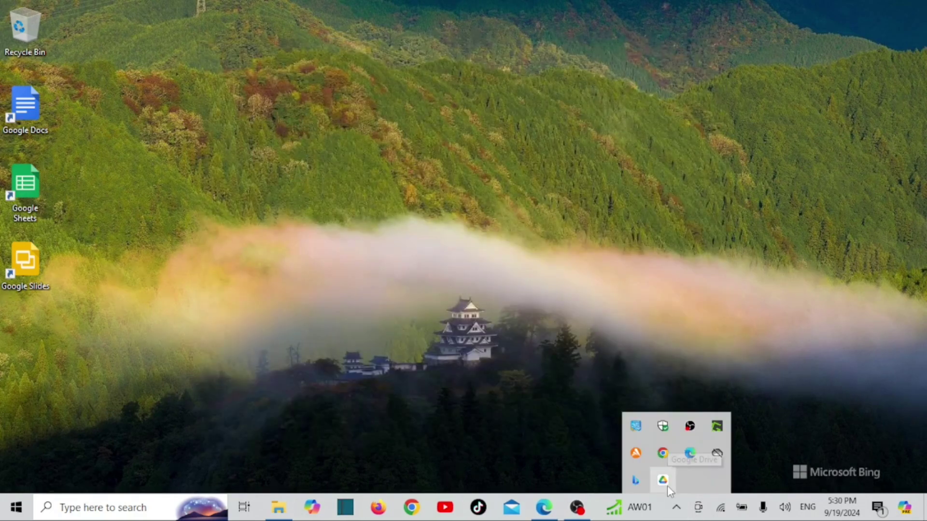
left_click(663, 480)
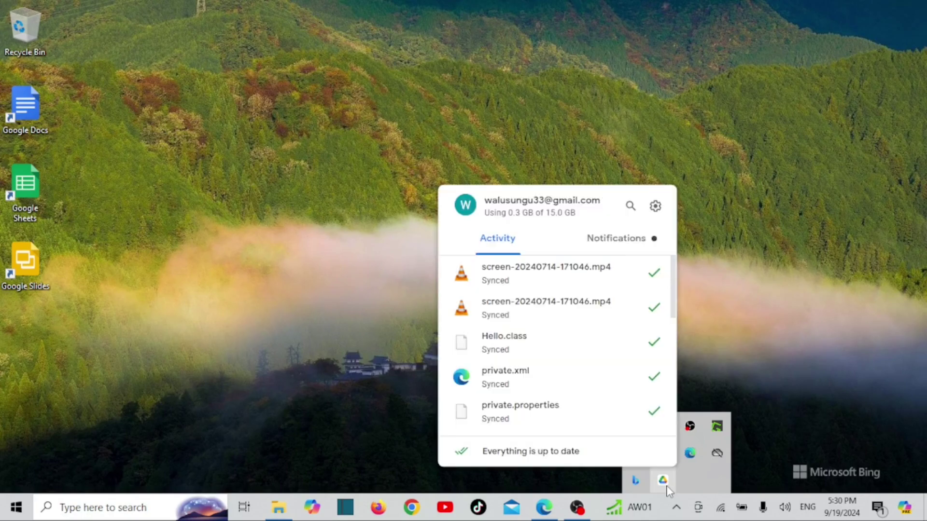
left_click(655, 207)
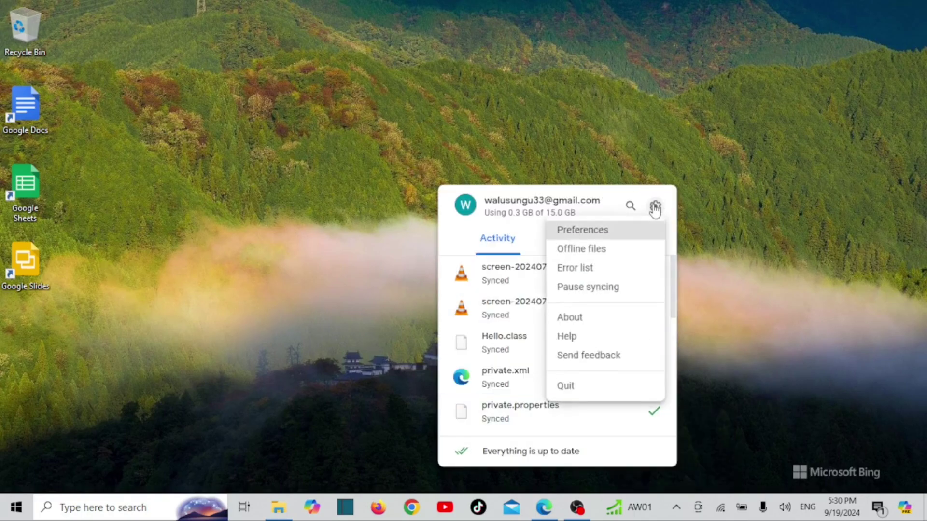
left_click(607, 228)
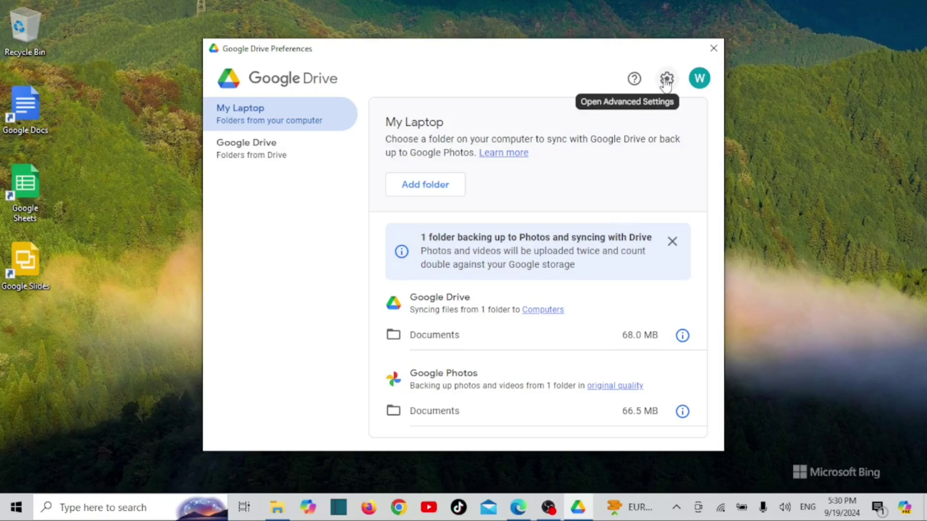
- Start adding a backup folder on My Laptop, then cancel without choosing one
triple_click(244, 154)
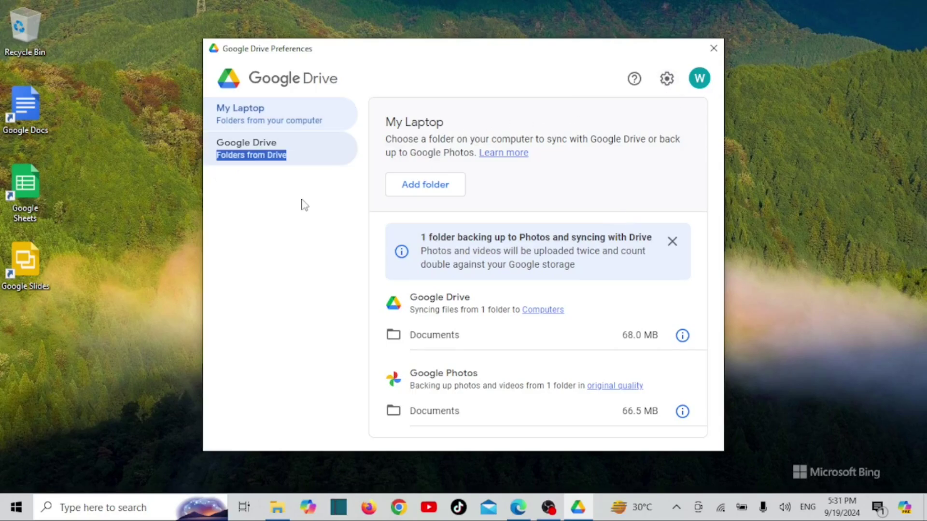
left_click(438, 185)
left_click(439, 188)
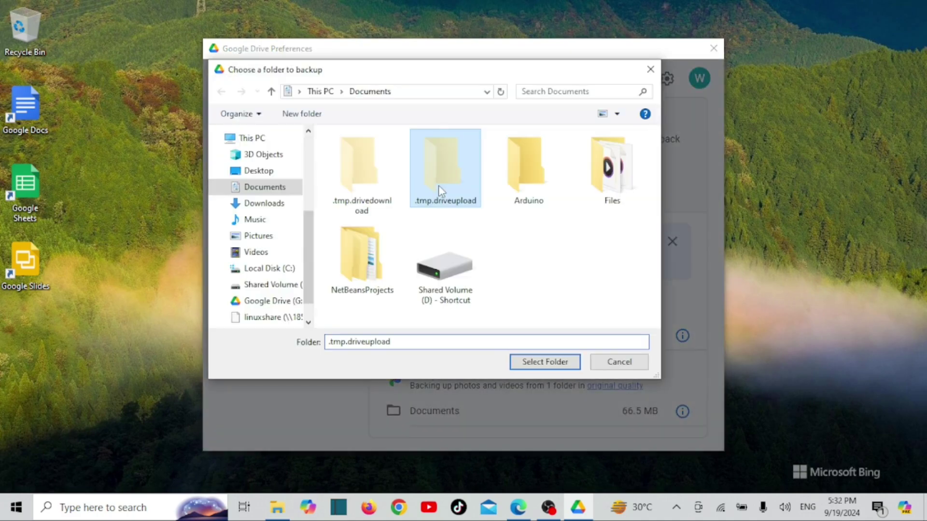
left_click(623, 364)
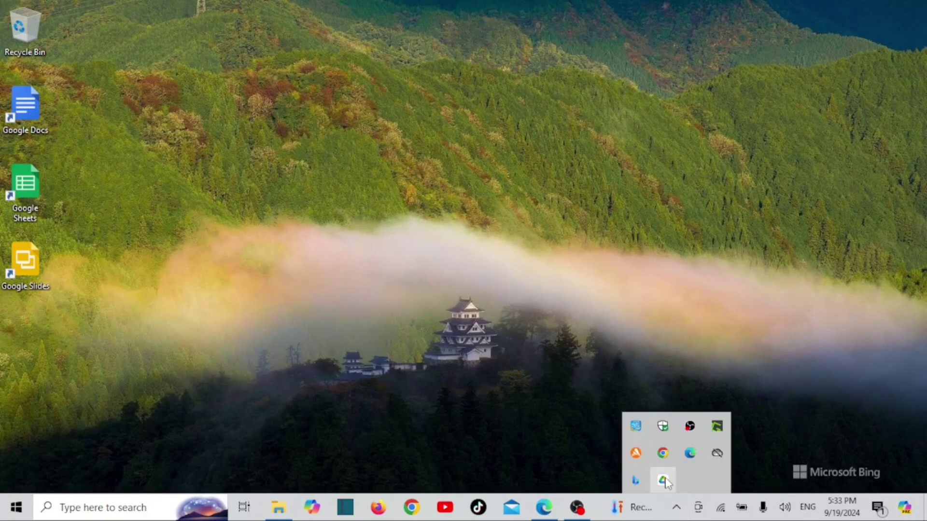
- Search Drive files for 'net' to find NetBeansProjects, then clear the query to show recent files
left_click(664, 481)
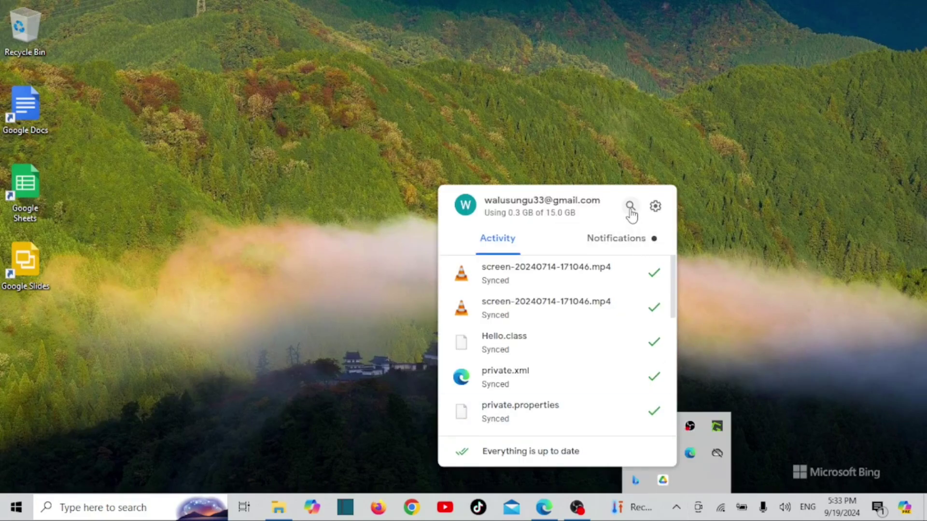
left_click(630, 207)
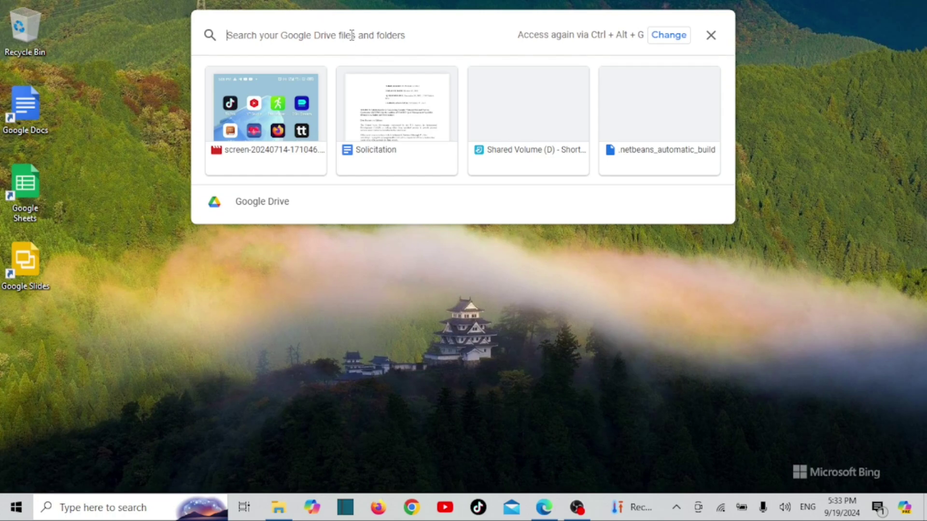
type("nt")
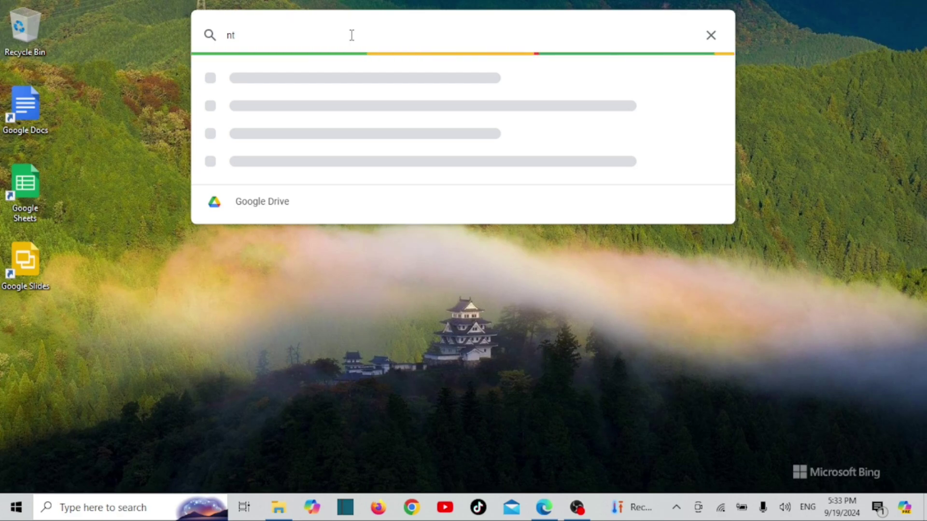
key("BackSpace")
type("et")
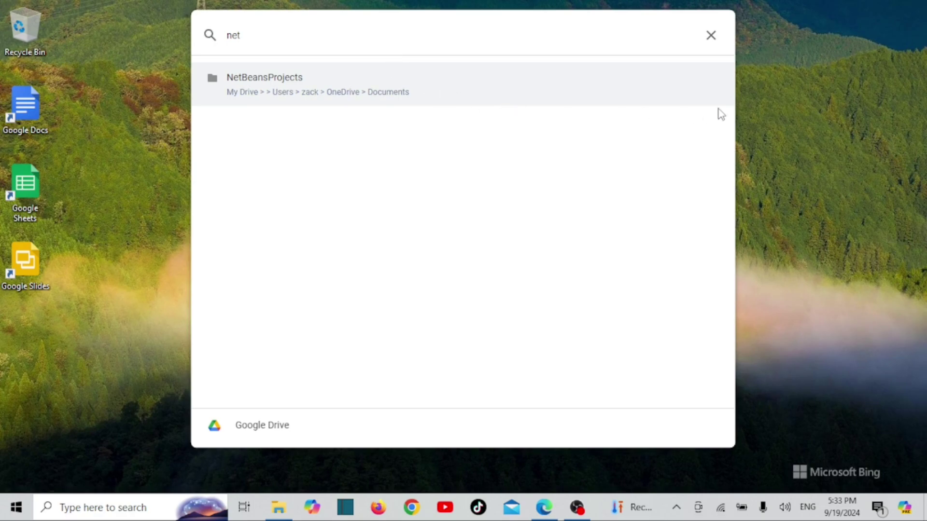
left_click(710, 43)
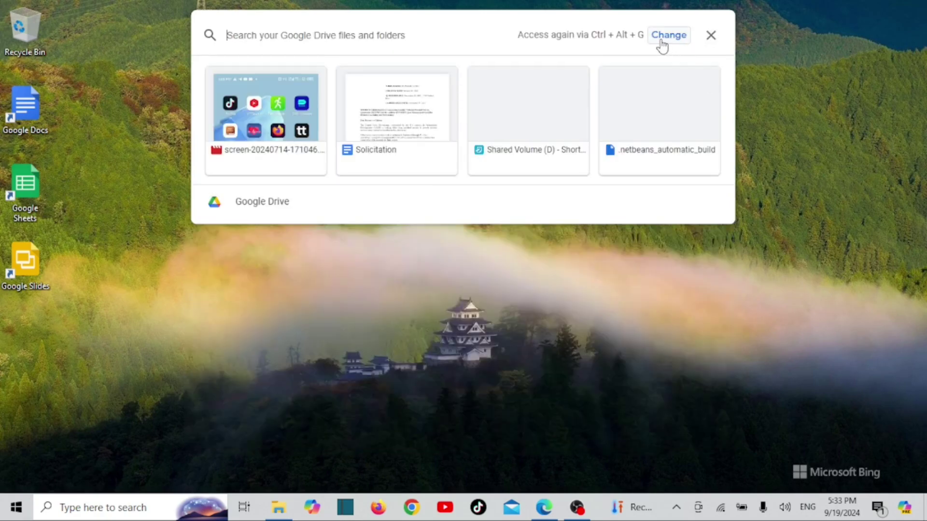